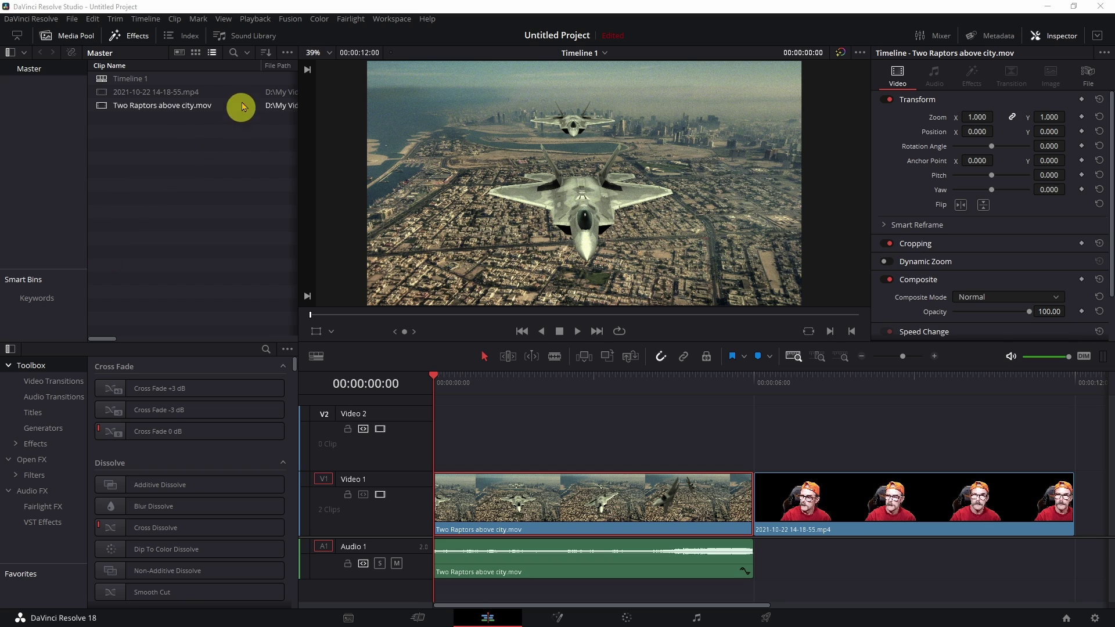
# Step: Show the Effects Library and scroll the Open FX filters down to the Resolve FX Stylize group
pyautogui.click(136, 38)
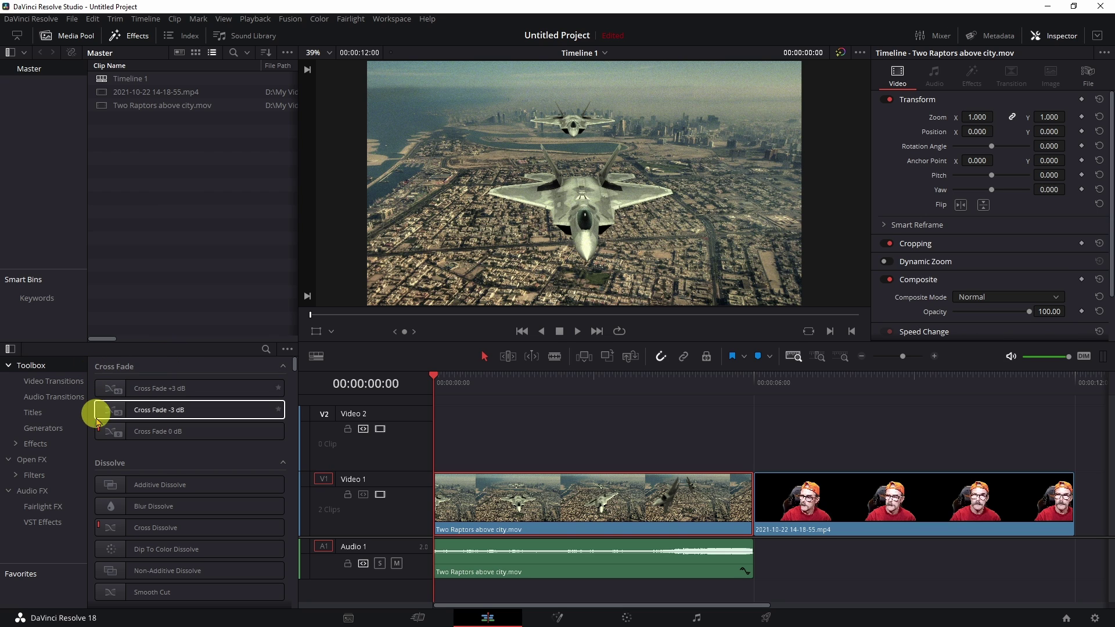
pyautogui.click(35, 474)
pyautogui.click(270, 450)
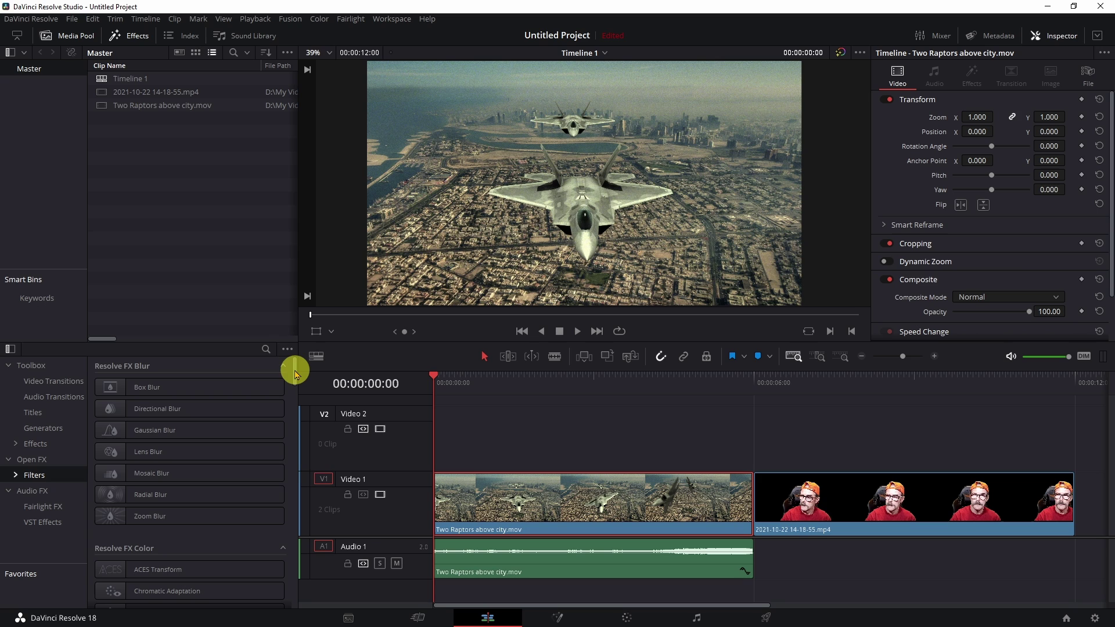
pyautogui.moveTo(297, 370); pyautogui.dragTo(297, 520)
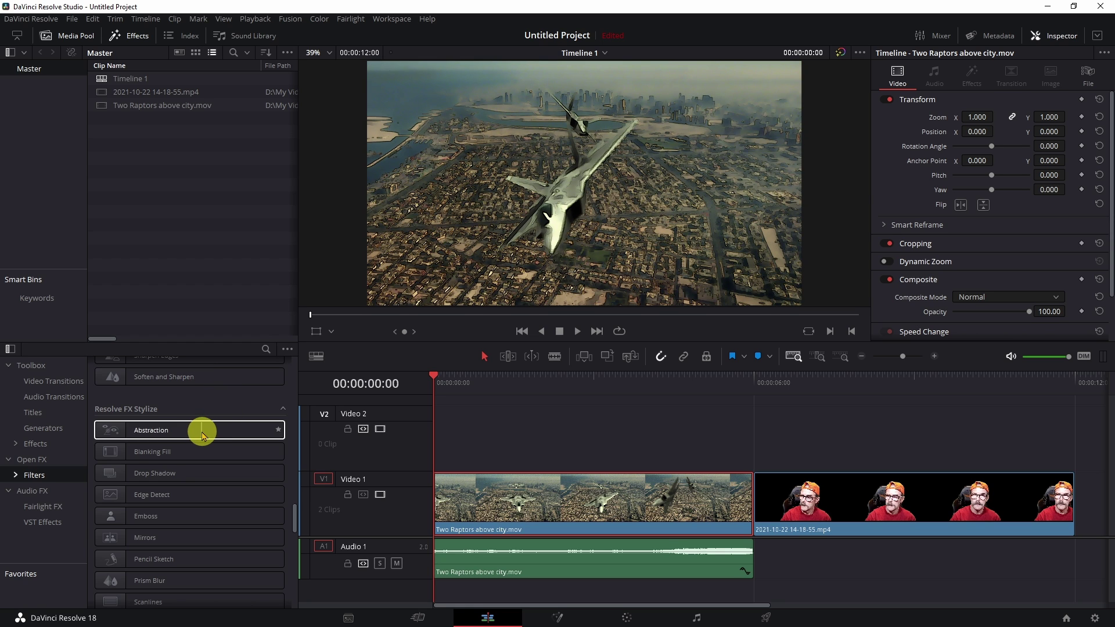
# Step: Apply Abstraction, then Watercolor, to both the jets clip and the talking-head clip on V1
pyautogui.moveTo(201, 431); pyautogui.dragTo(565, 508)
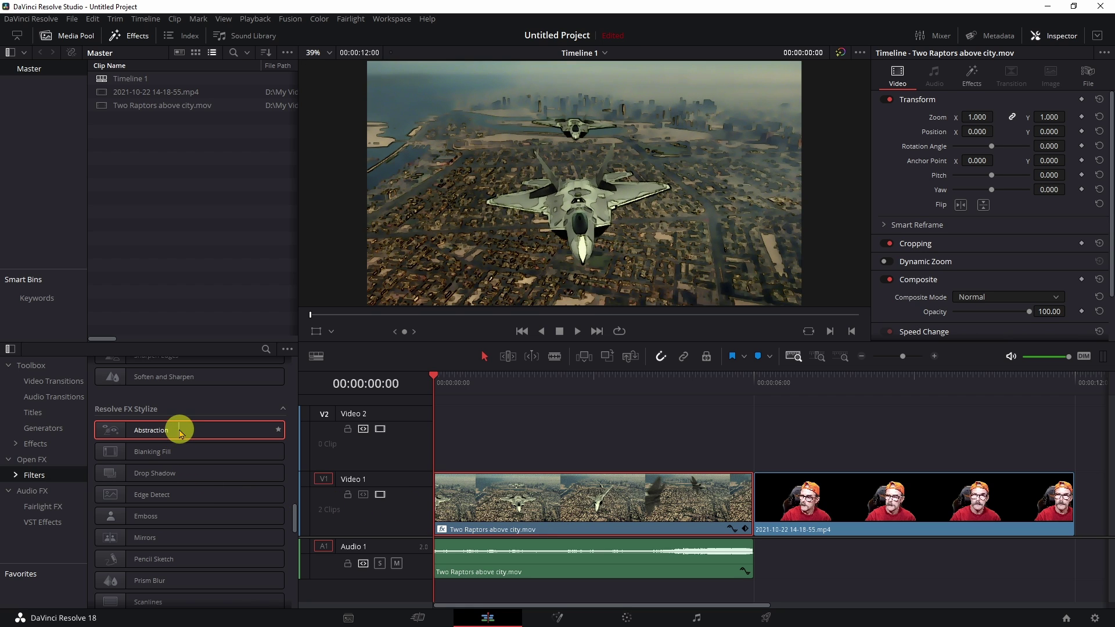
pyautogui.click(916, 507)
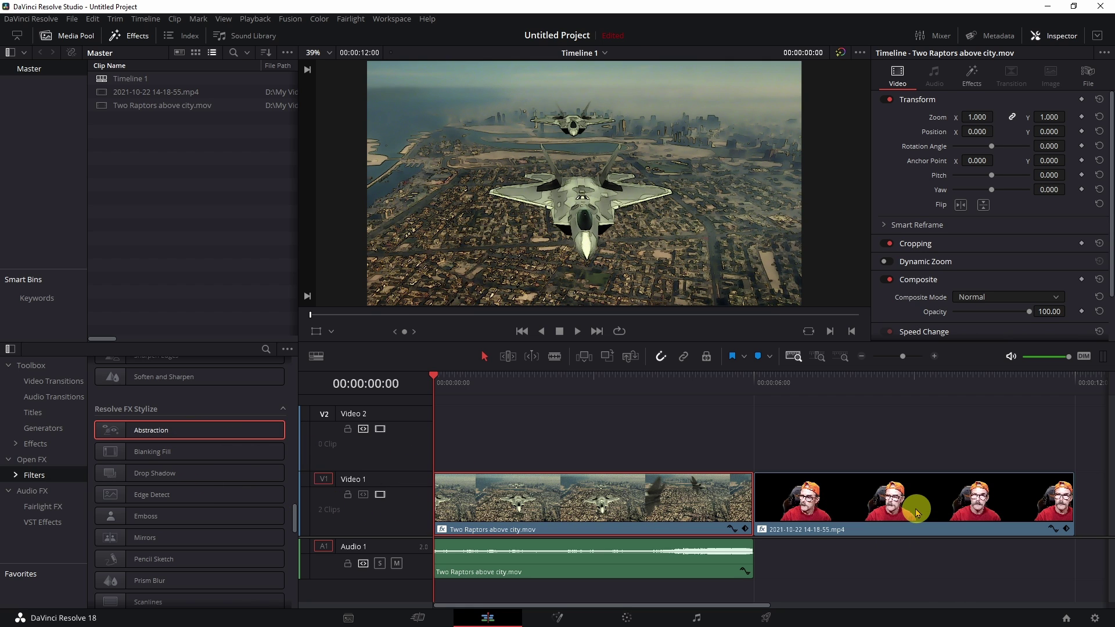
pyautogui.scroll(-1, 251, 503)
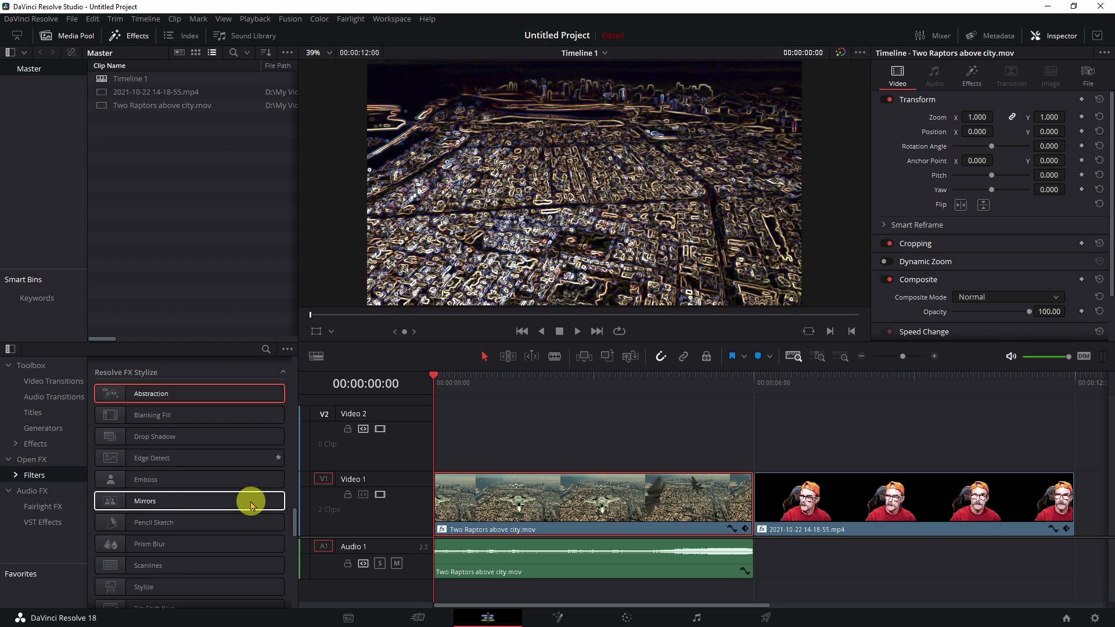
pyautogui.scroll(-2, 252, 504)
pyautogui.scroll(-2, 251, 503)
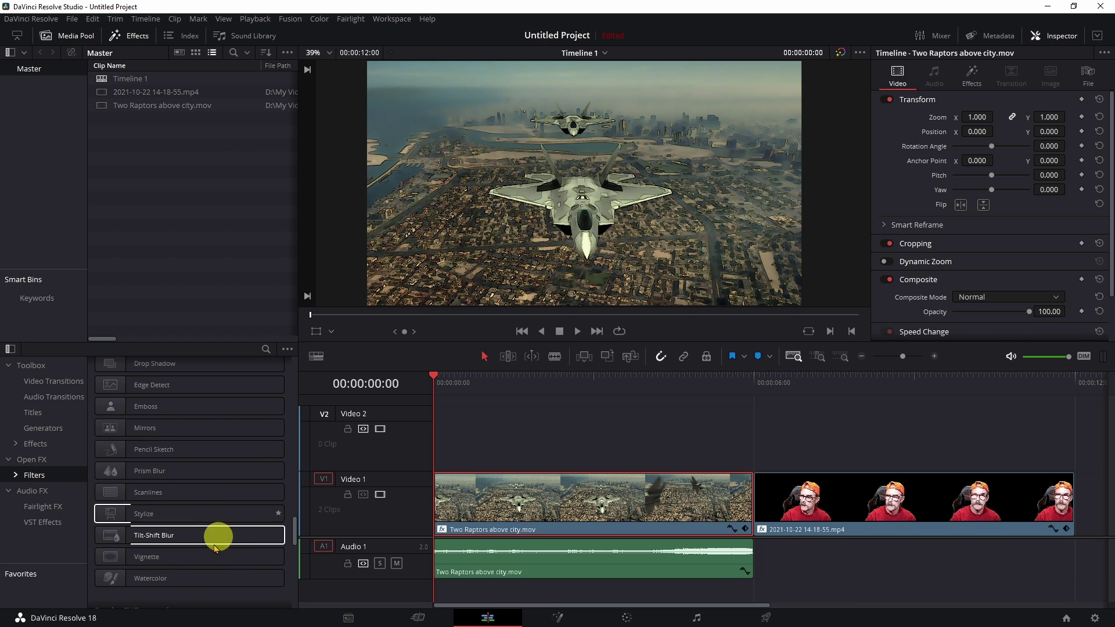
pyautogui.moveTo(185, 580); pyautogui.dragTo(569, 507)
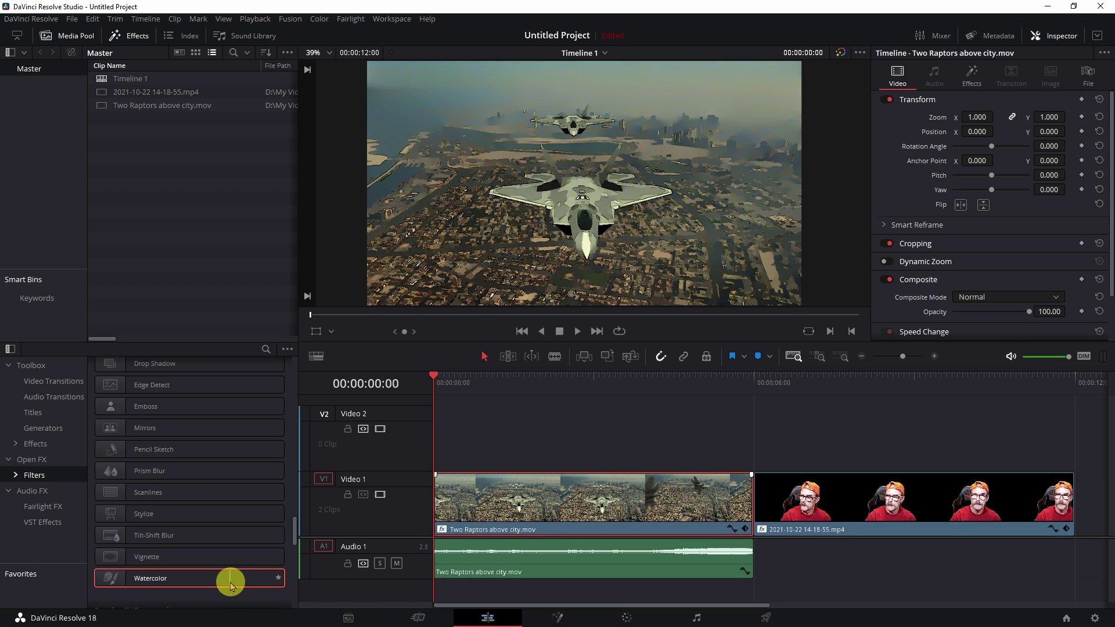
pyautogui.moveTo(222, 579); pyautogui.dragTo(932, 508)
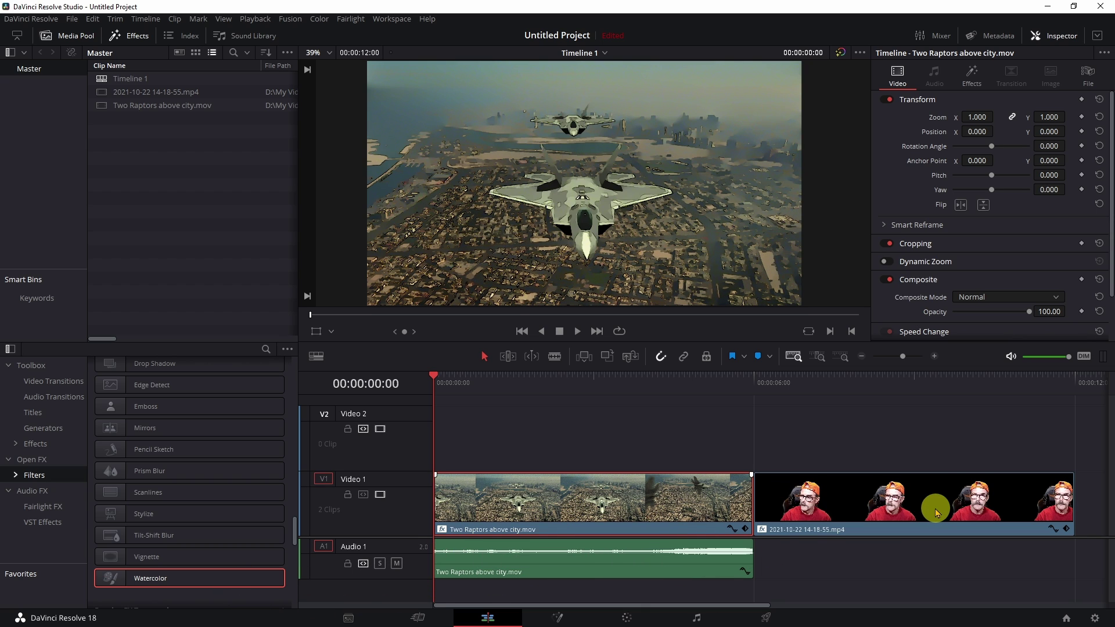
pyautogui.click(540, 383)
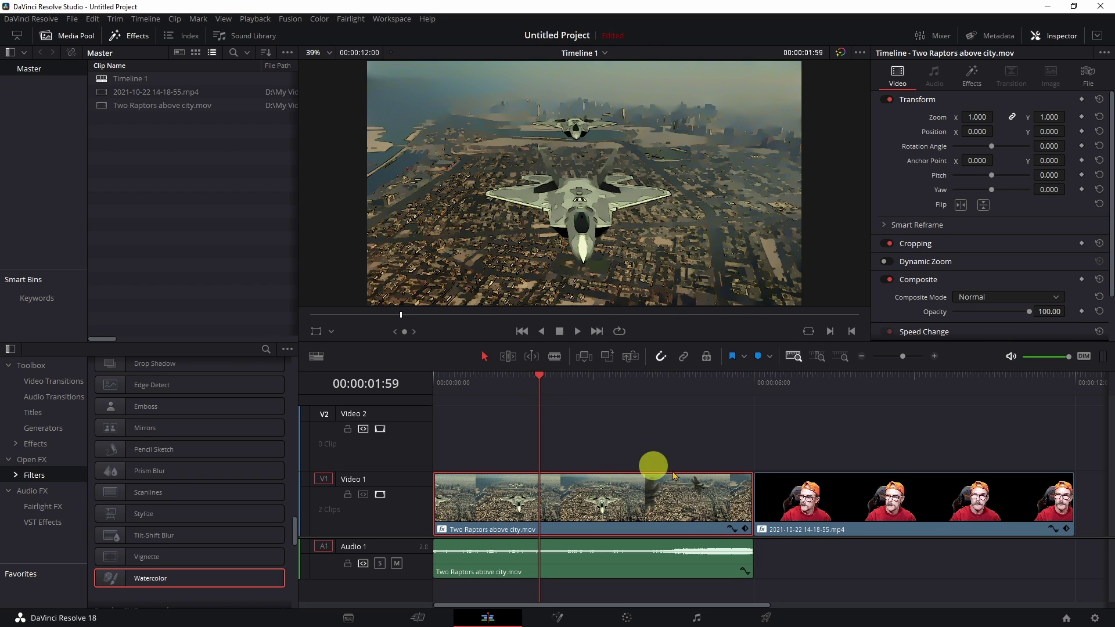
pyautogui.click(910, 383)
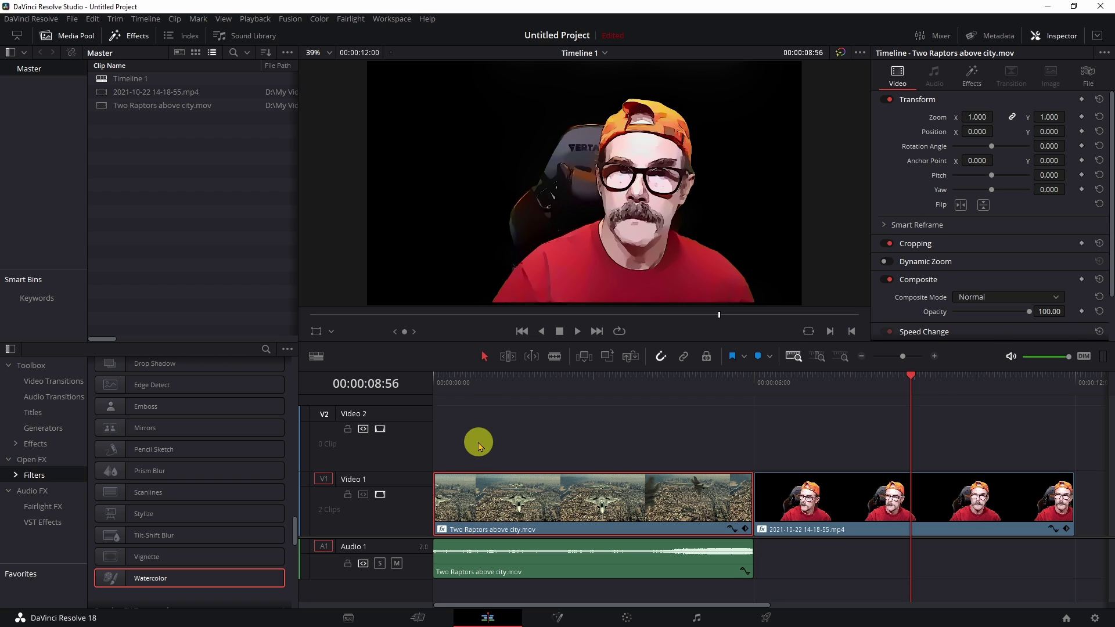
# Step: Paste the clip copies onto V2, align them at the timeline start, and return the playhead to the jets clip
pyautogui.hotkey('ctrl', 'v')
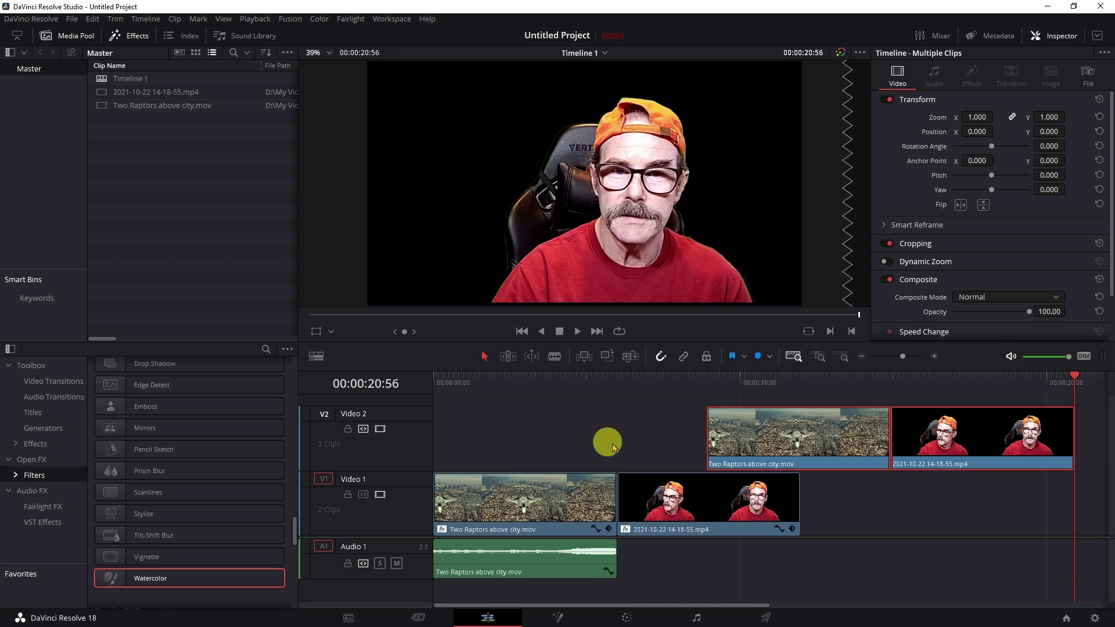
pyautogui.moveTo(751, 444); pyautogui.dragTo(462, 445)
pyautogui.moveTo(523, 446)
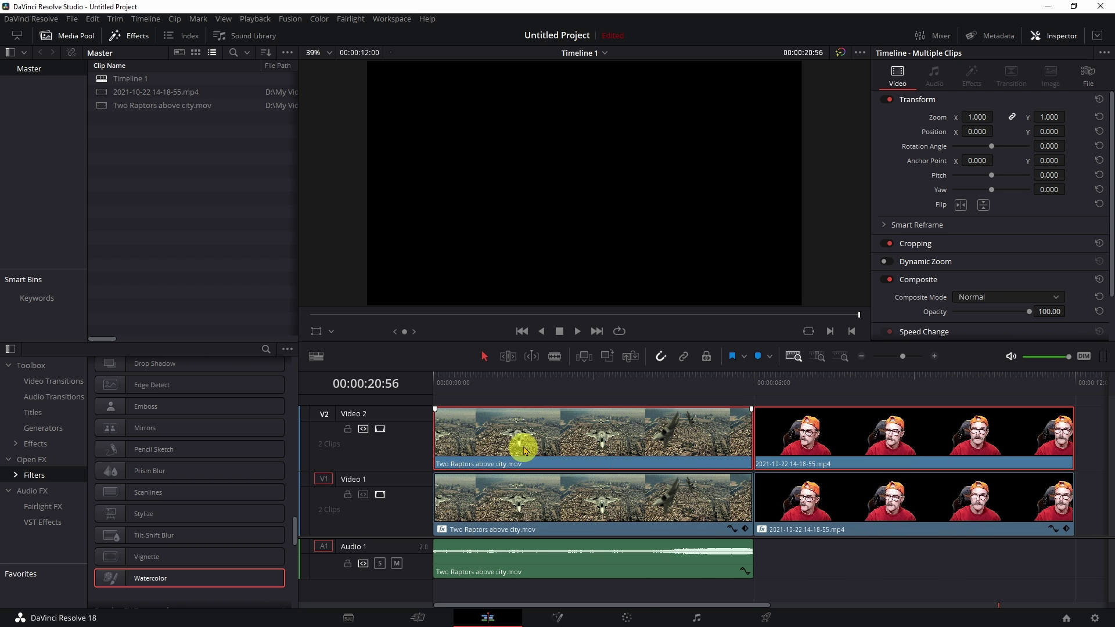
pyautogui.click(532, 383)
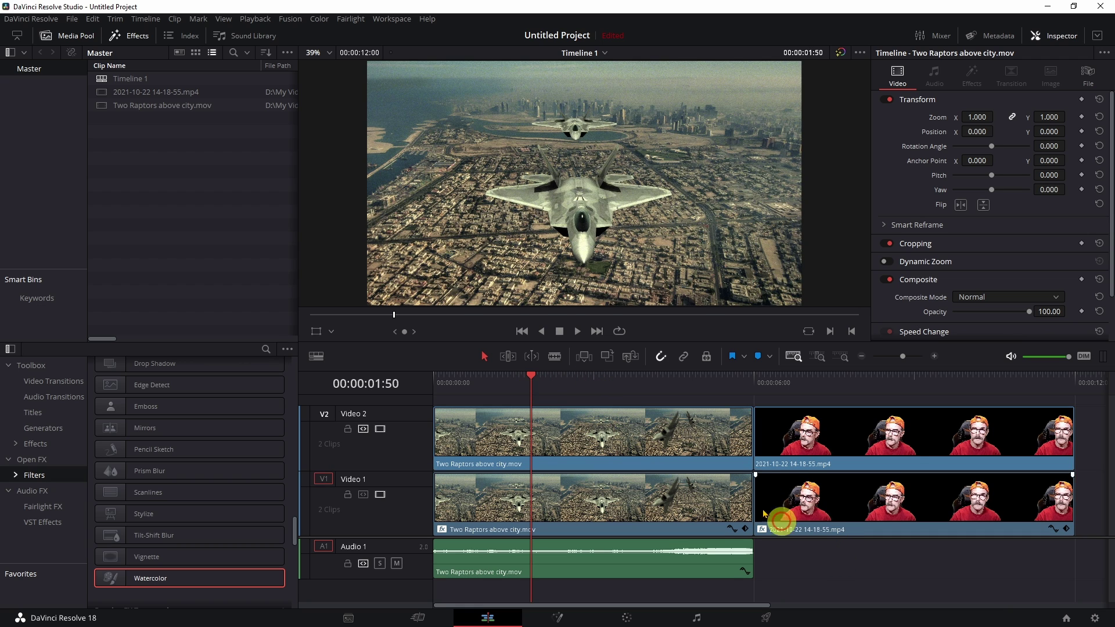
# Step: Select the V2 jets copy, undo an accidental nudge, and disable it
pyautogui.click(649, 443)
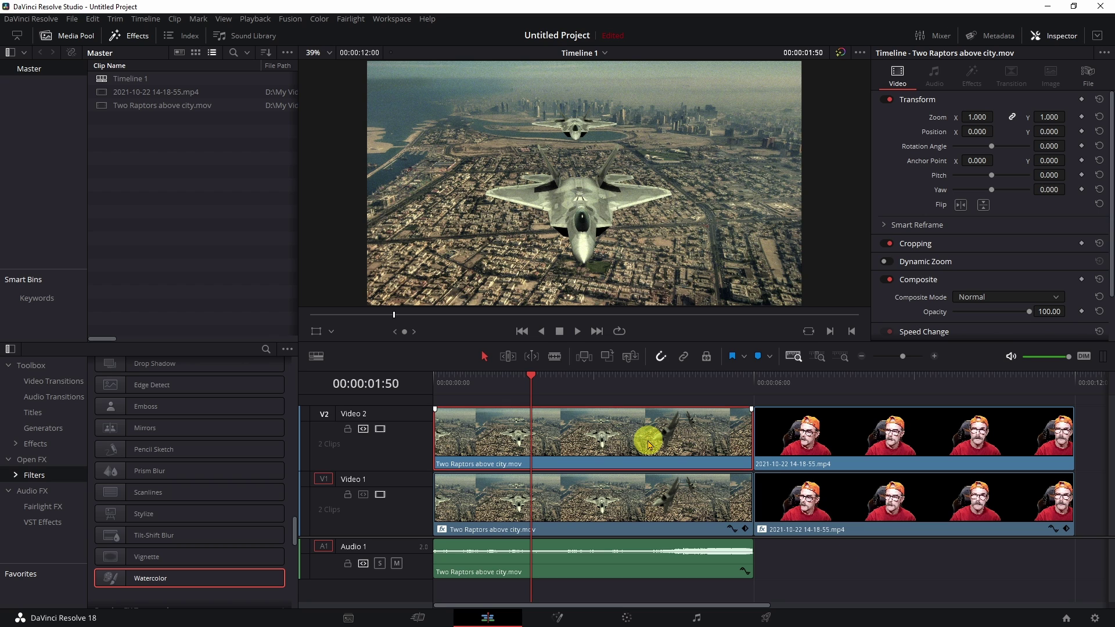
pyautogui.moveTo(649, 442); pyautogui.dragTo(649, 444)
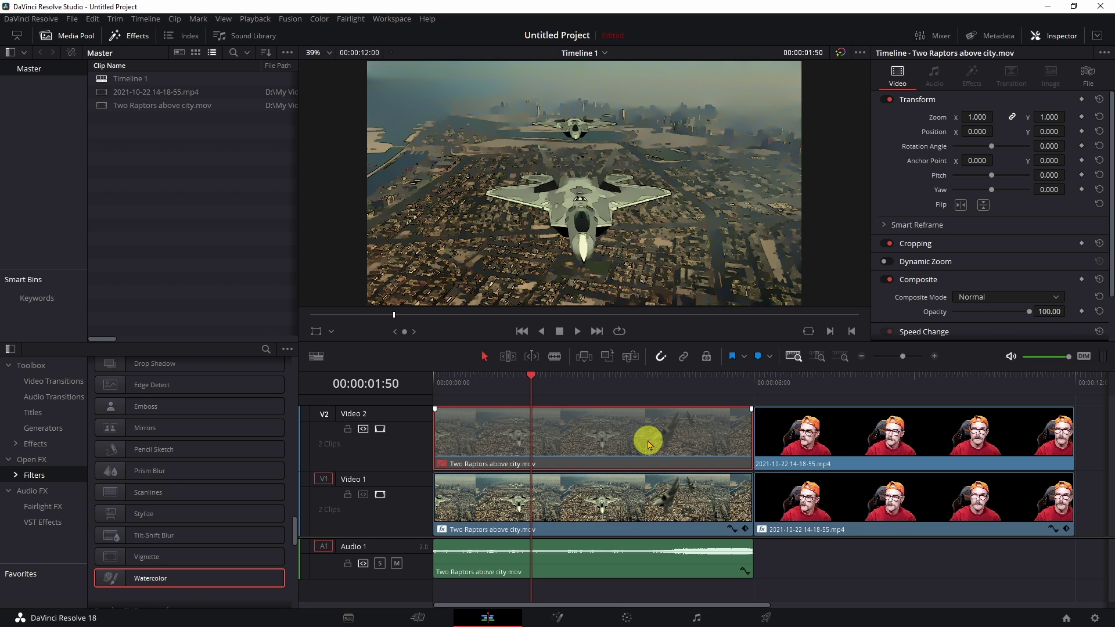
pyautogui.hotkey('ctrl', 'z')
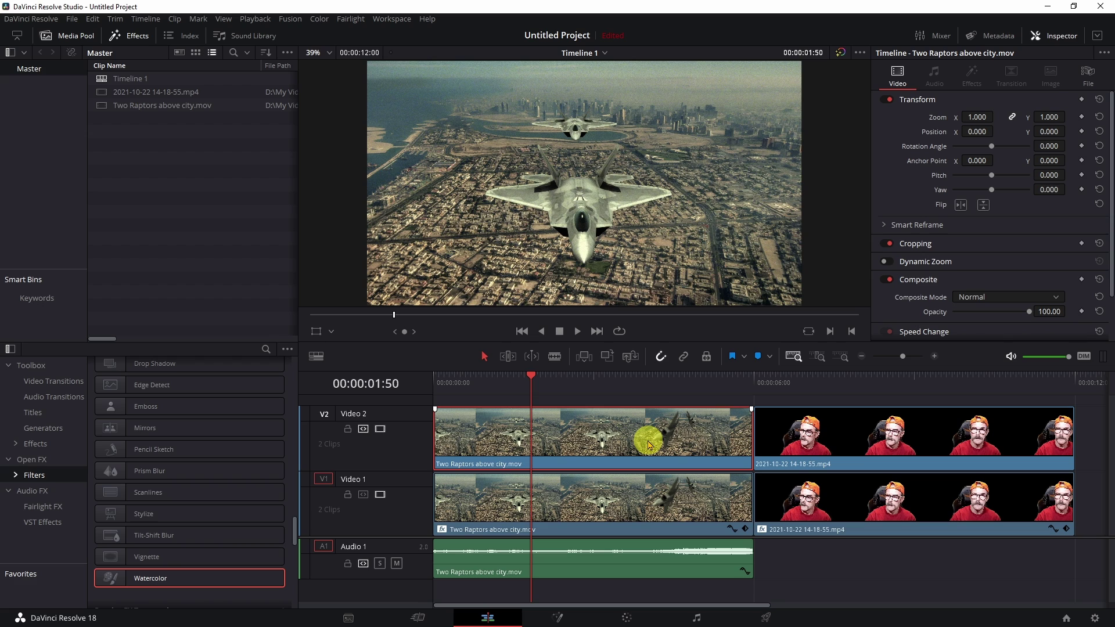
pyautogui.click(923, 382)
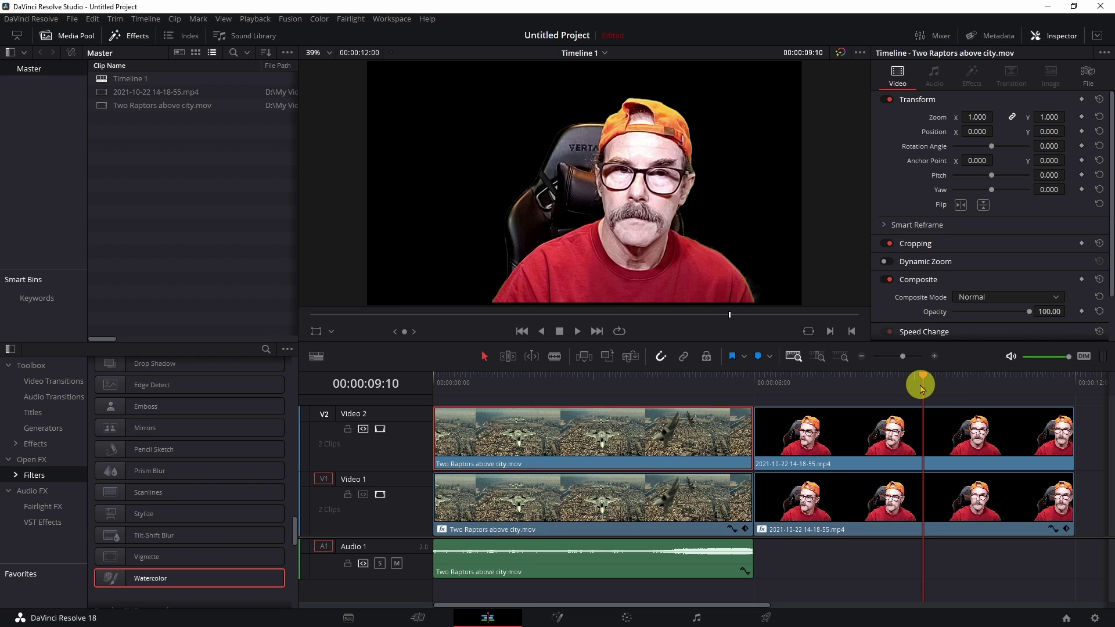
pyautogui.press('d')
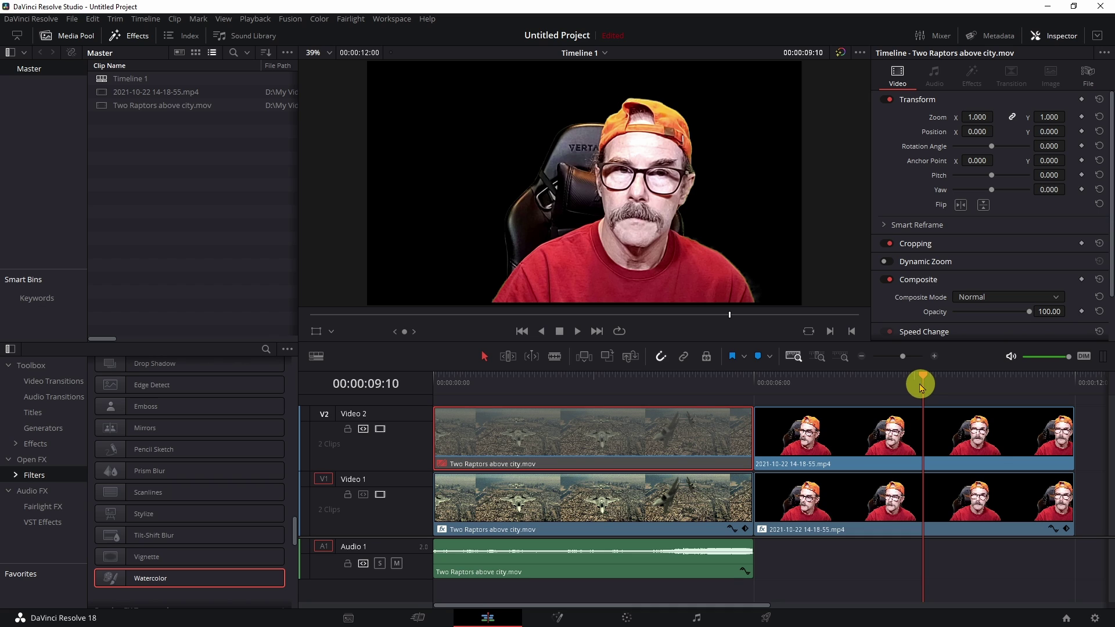
# Step: Toggle the V2 talking-head copy off and on to compare, leaving it disabled
pyautogui.click(870, 433)
pyautogui.press('d')
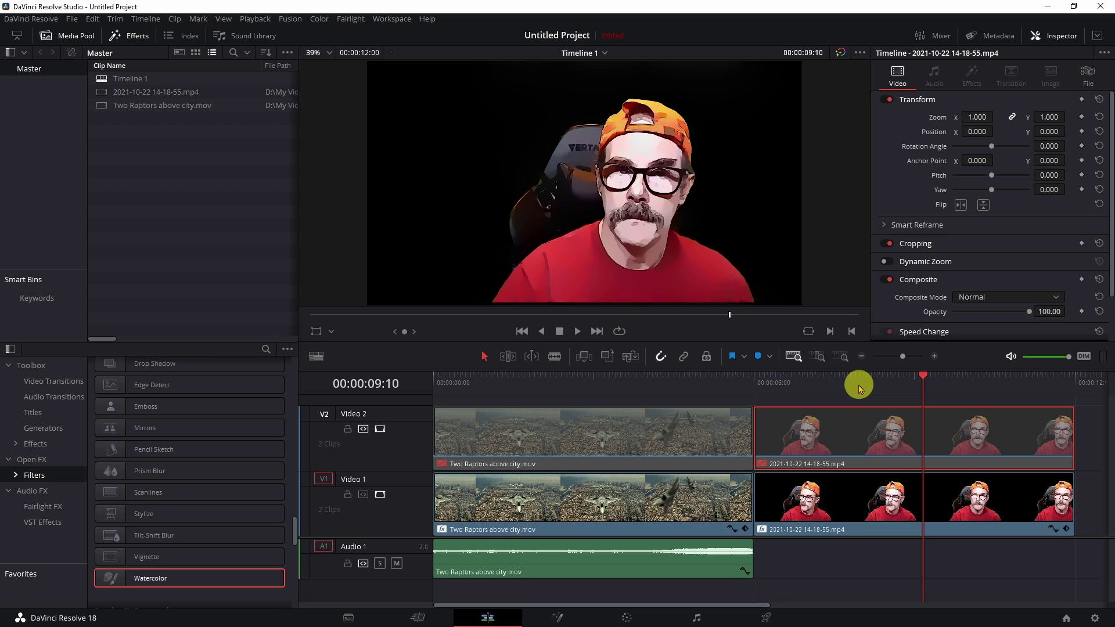
pyautogui.press('d')
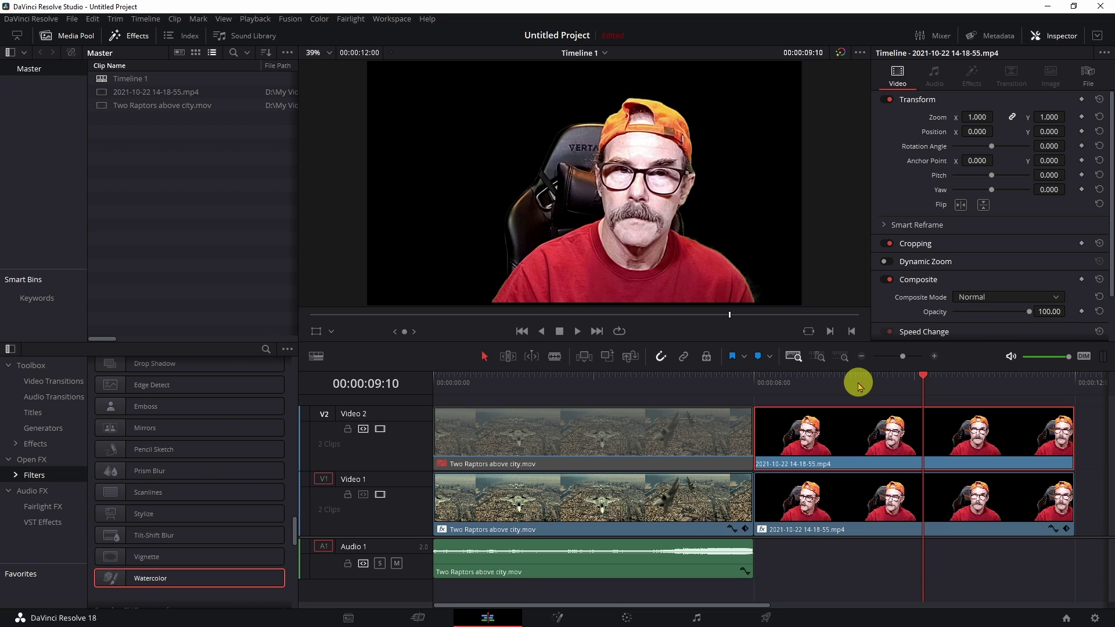
pyautogui.press('d')
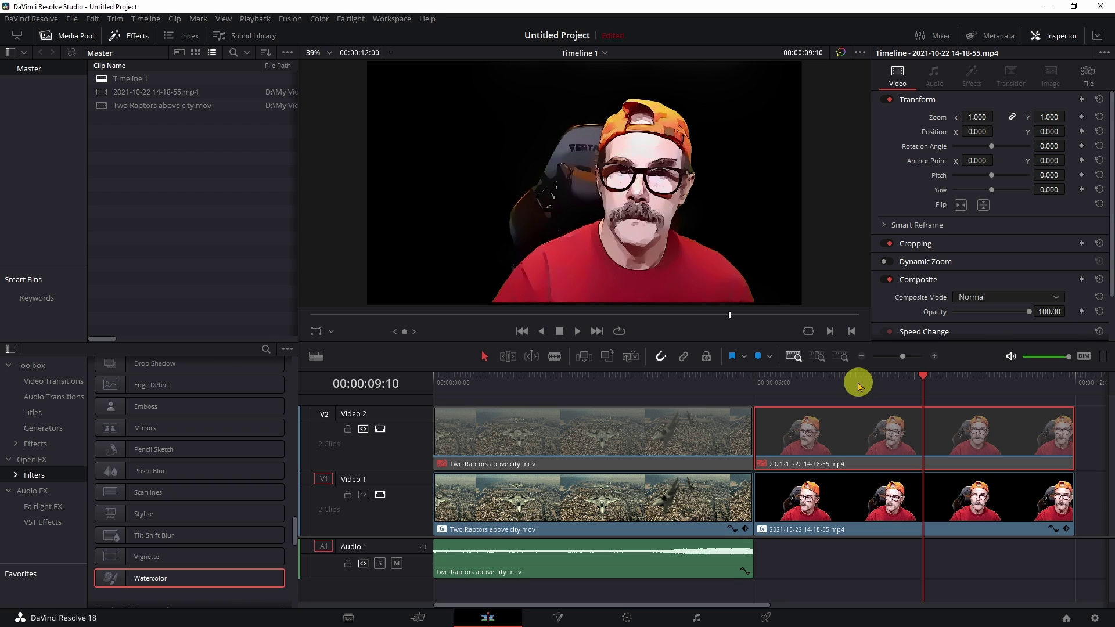
# Step: Re-enable the talking-head copy, then toggle the V2 jets copy and leave it disabled
pyautogui.click(540, 384)
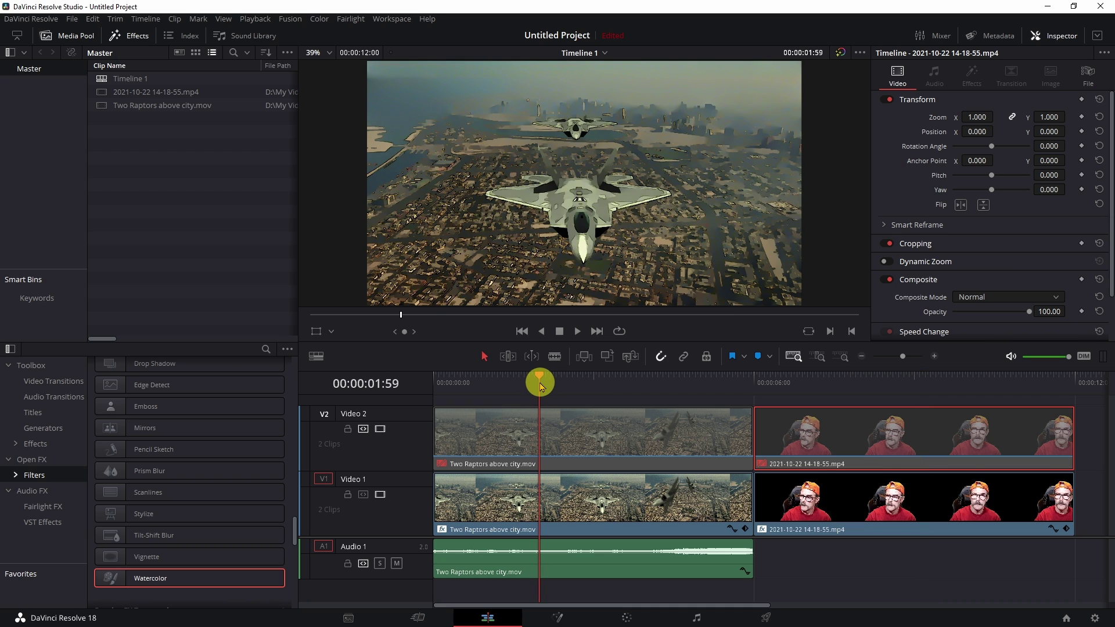
pyautogui.press('d')
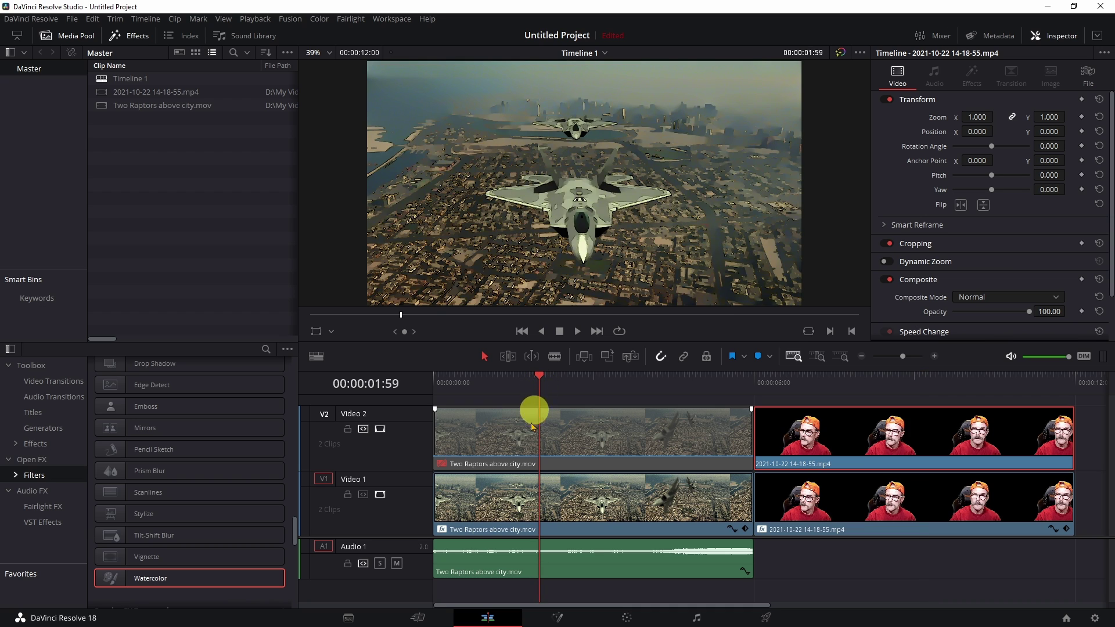
pyautogui.click(510, 440)
pyautogui.press('d')
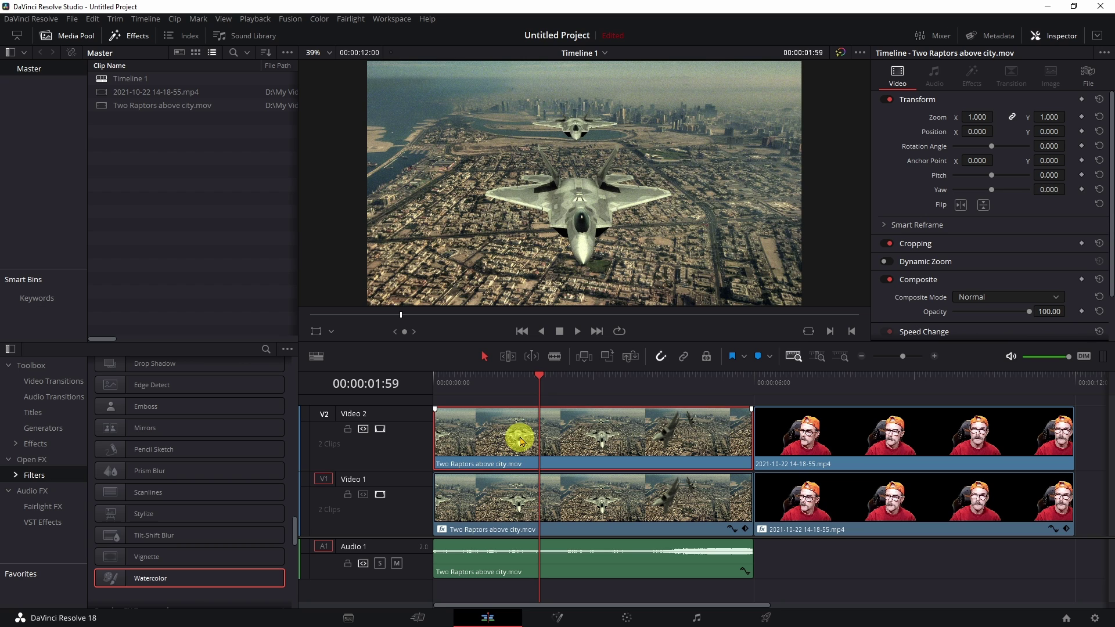
pyautogui.press('d')
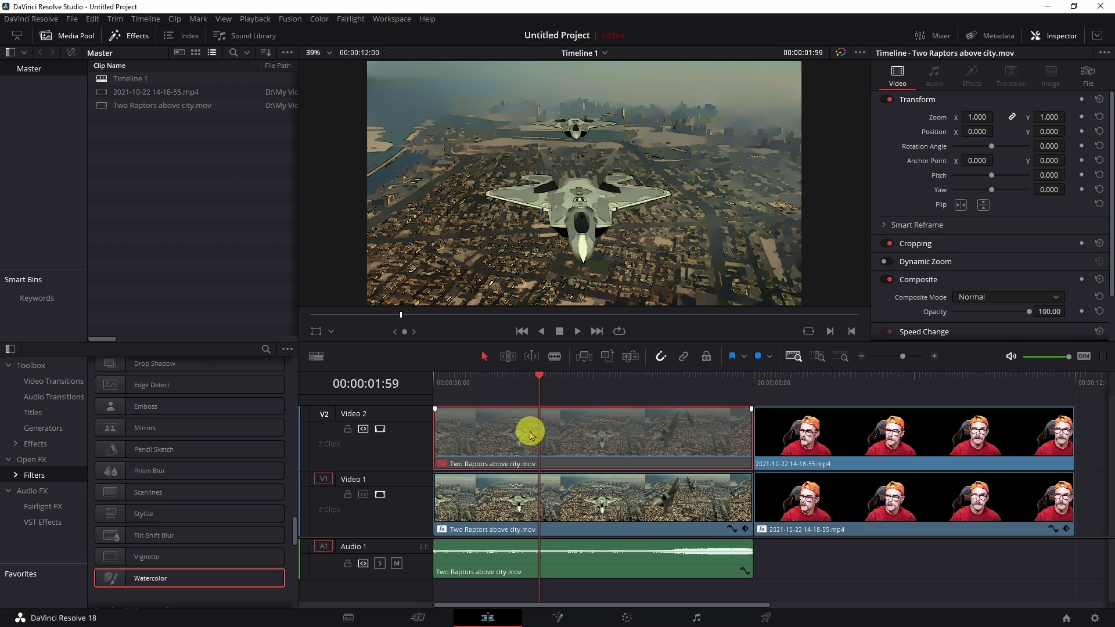
# Step: Select the V1 jets clip and review its Watercolor and Abstraction settings in the Inspector's Effects panel
pyautogui.click(632, 503)
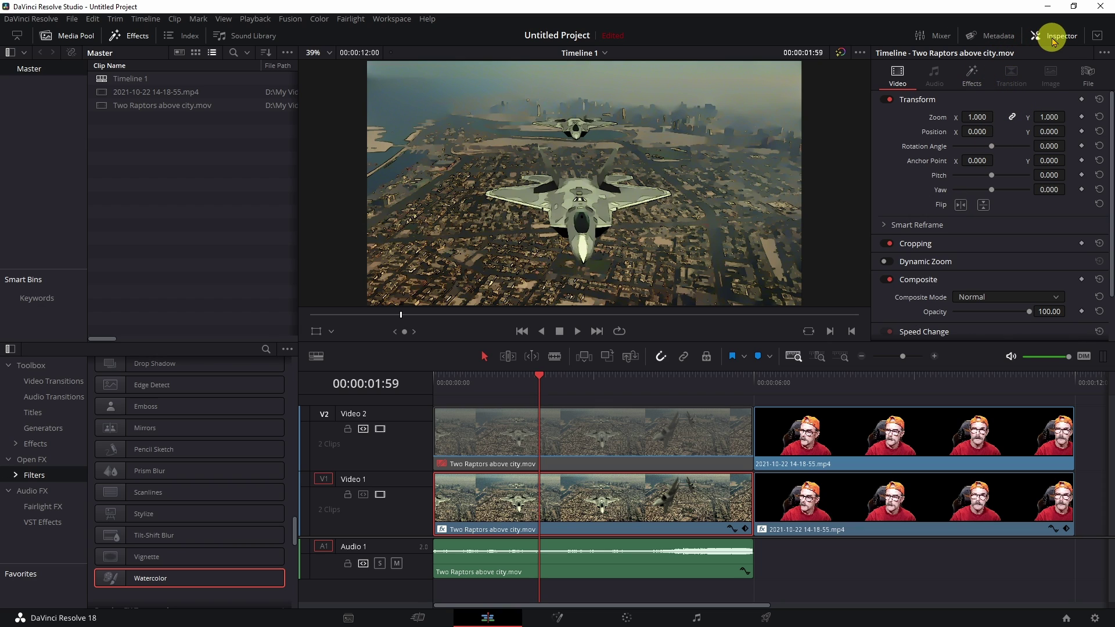
pyautogui.click(970, 76)
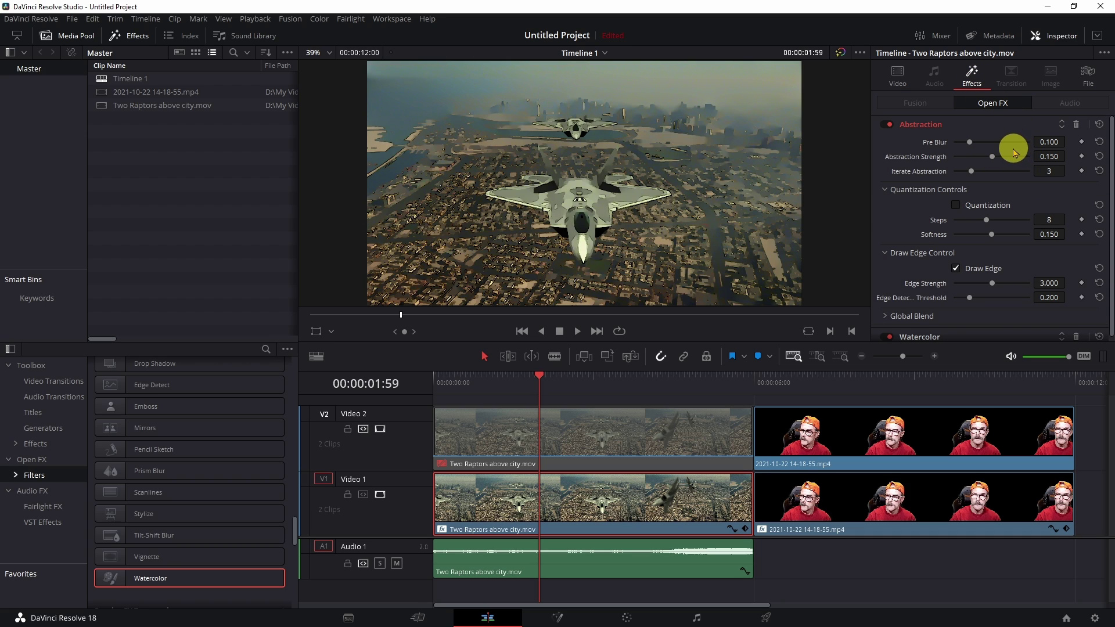
pyautogui.scroll(-1, 961, 252)
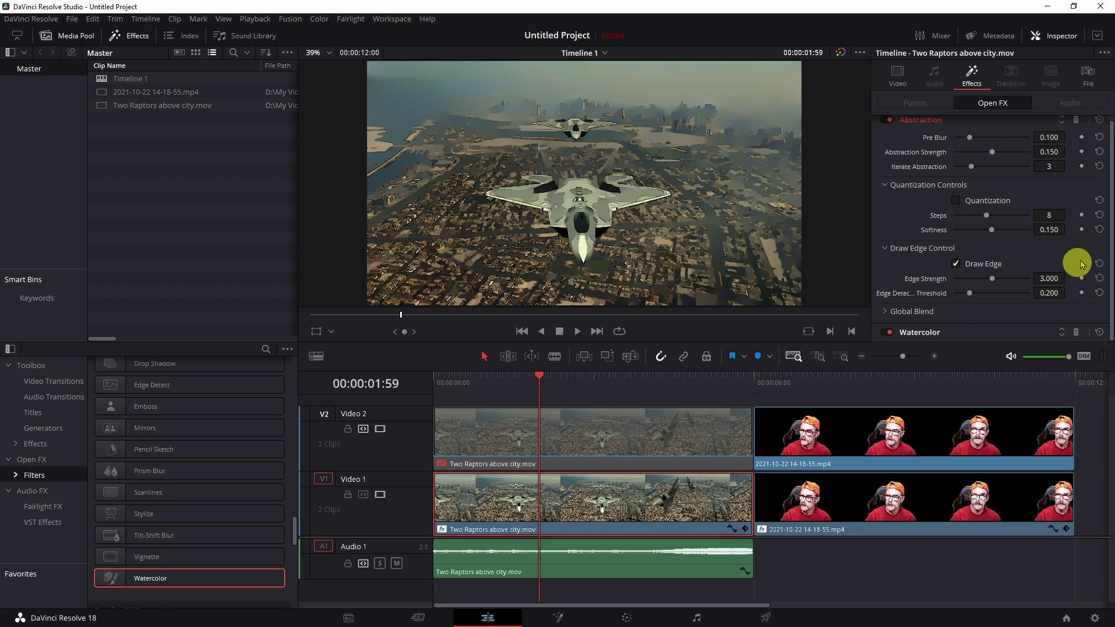
pyautogui.doubleClick(925, 331)
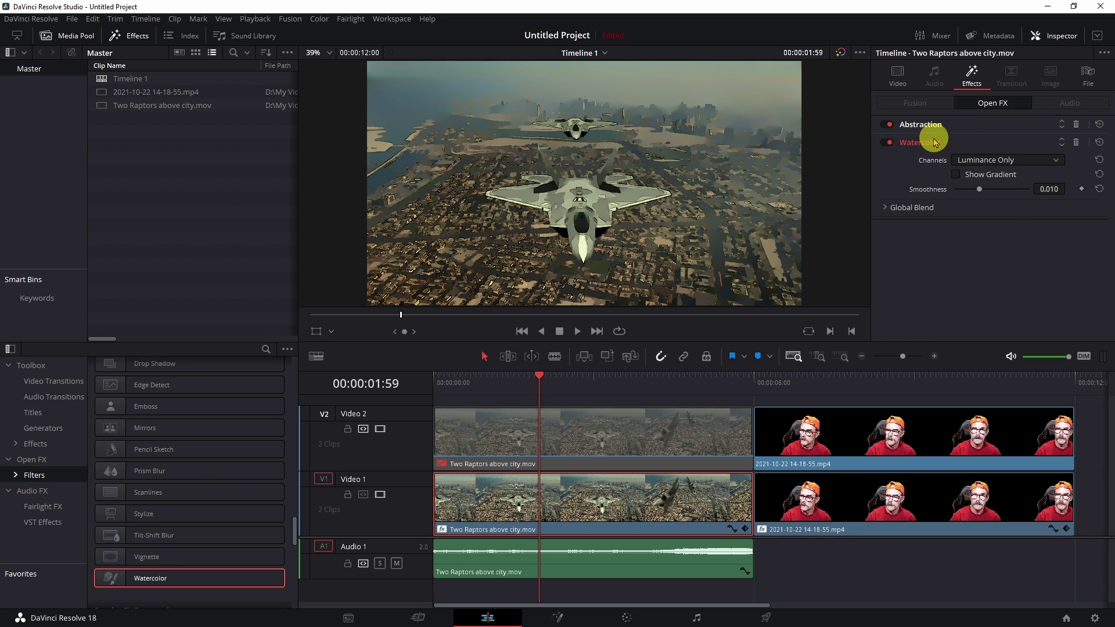
pyautogui.doubleClick(920, 125)
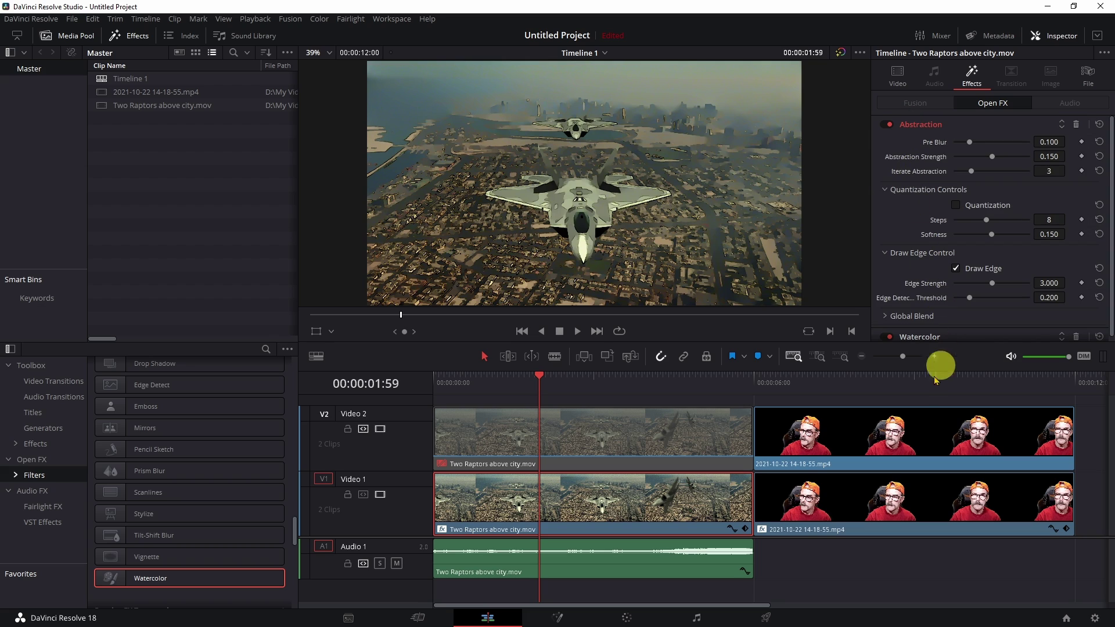